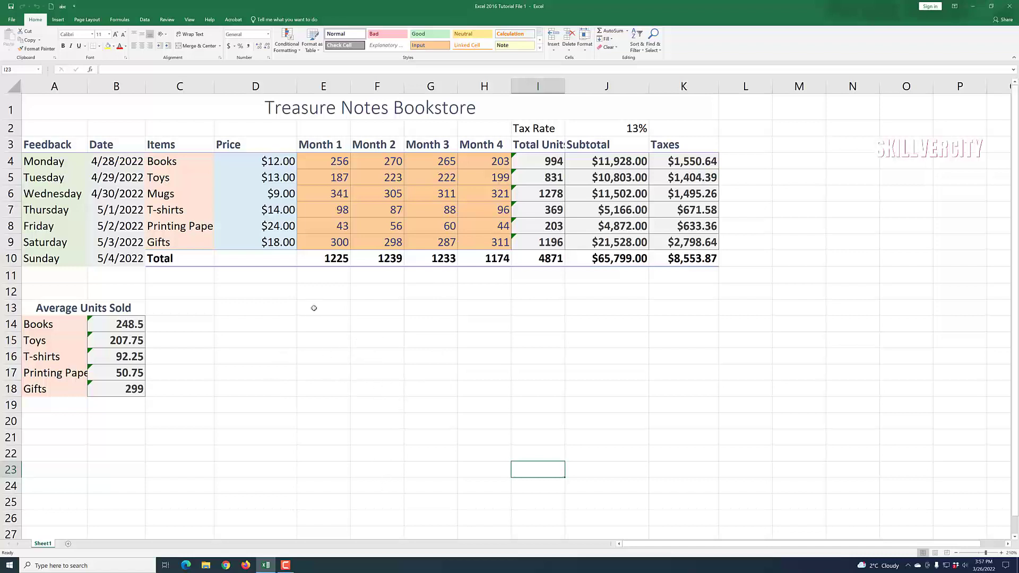
# Step: Clear the unit figures for Month 1 through Month 4 across all items in cells E4:H9
pyautogui.click(392, 237)
pyautogui.press('Up')
pyautogui.press('Right')
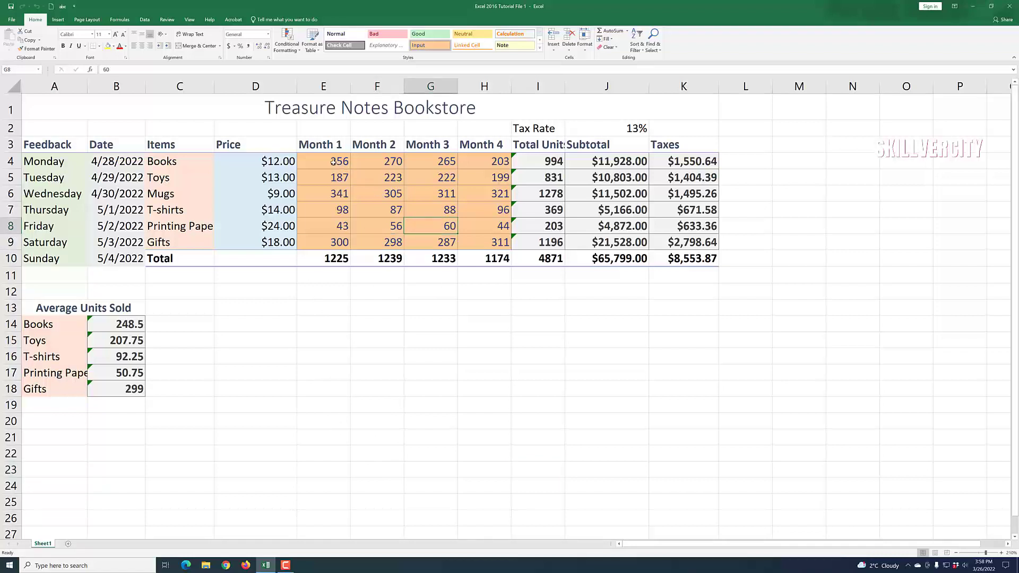
pyautogui.moveTo(332, 162); pyautogui.dragTo(479, 240)
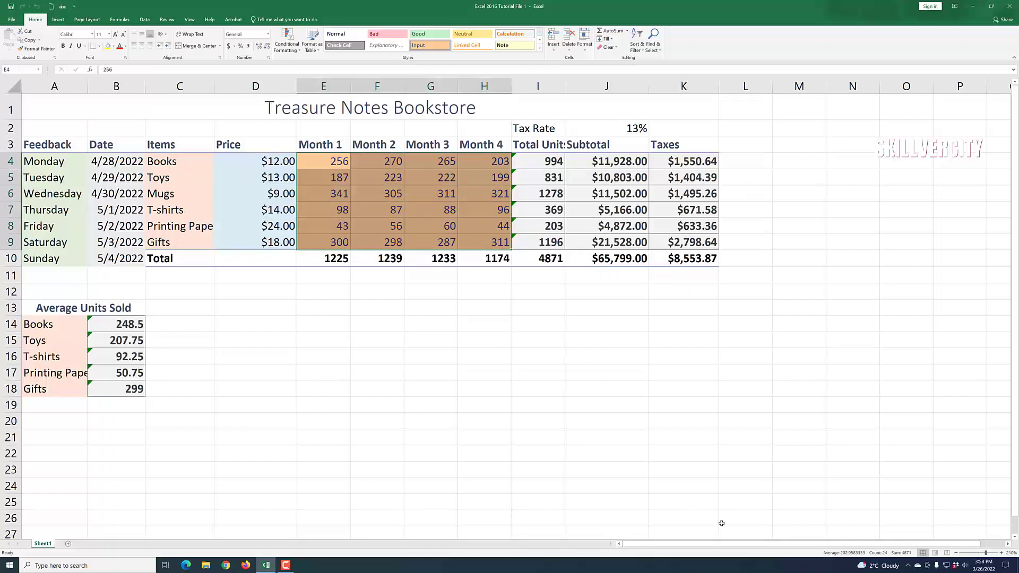
pyautogui.press('Delete')
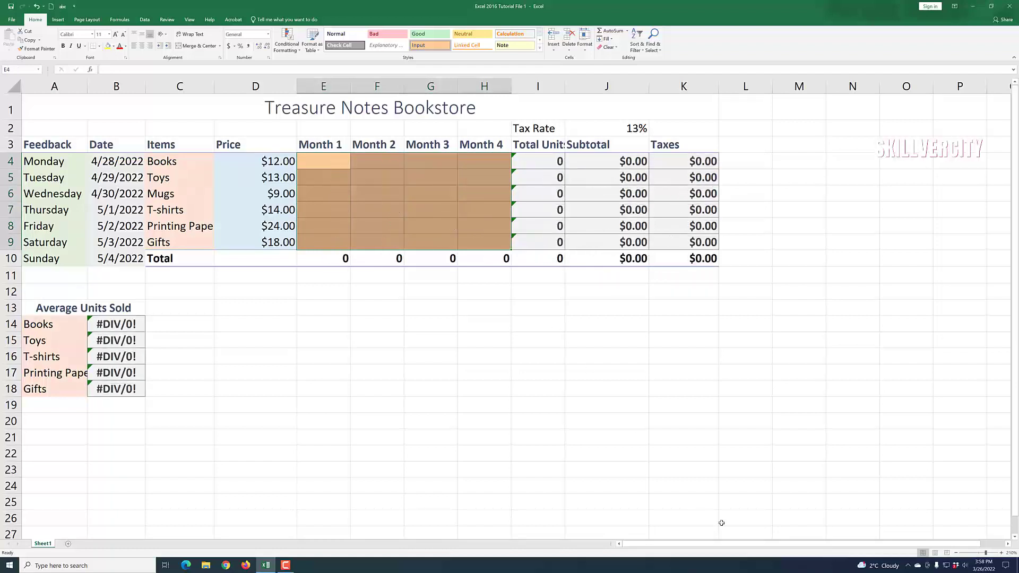
pyautogui.click(648, 428)
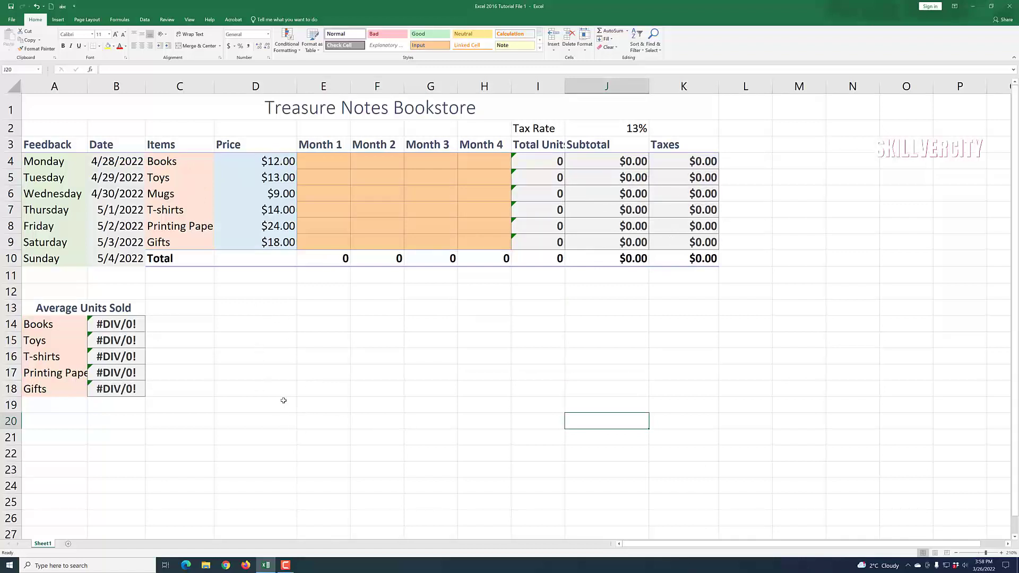
# Step: Clear all the dates in the Date column, cells B4:B10
pyautogui.click(115, 162)
pyautogui.click(258, 328)
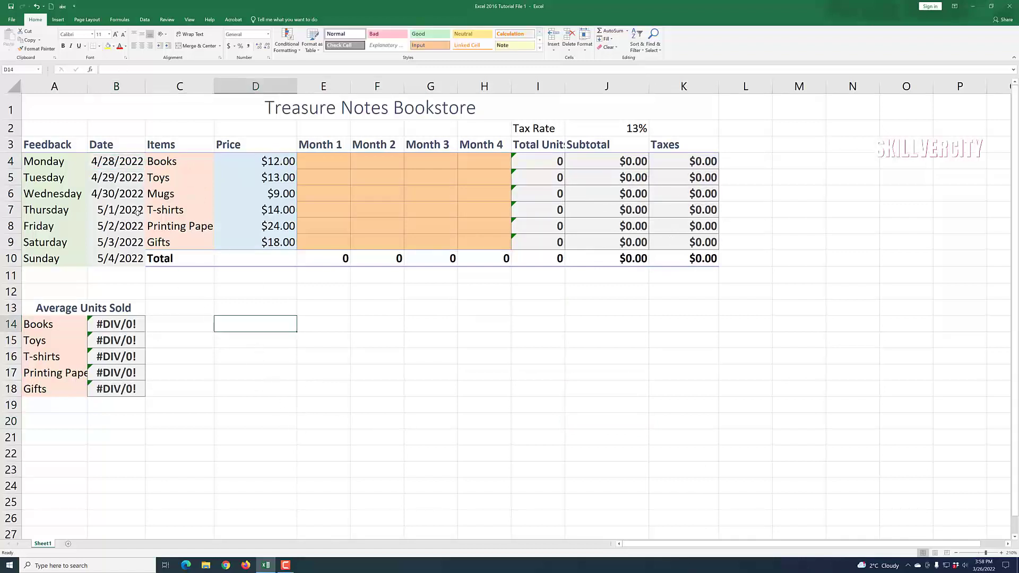
pyautogui.moveTo(109, 162); pyautogui.dragTo(119, 255)
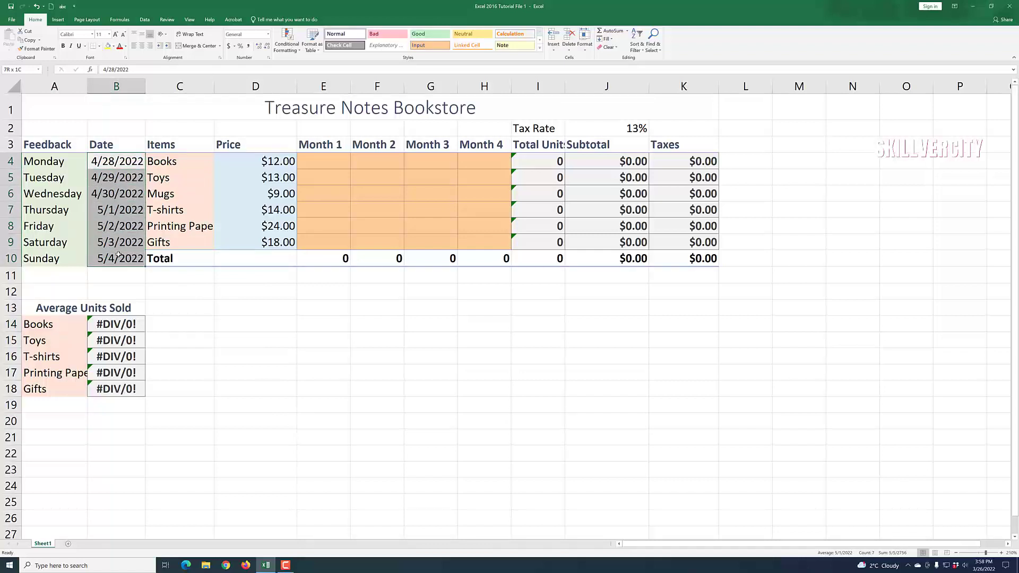
pyautogui.press('Delete')
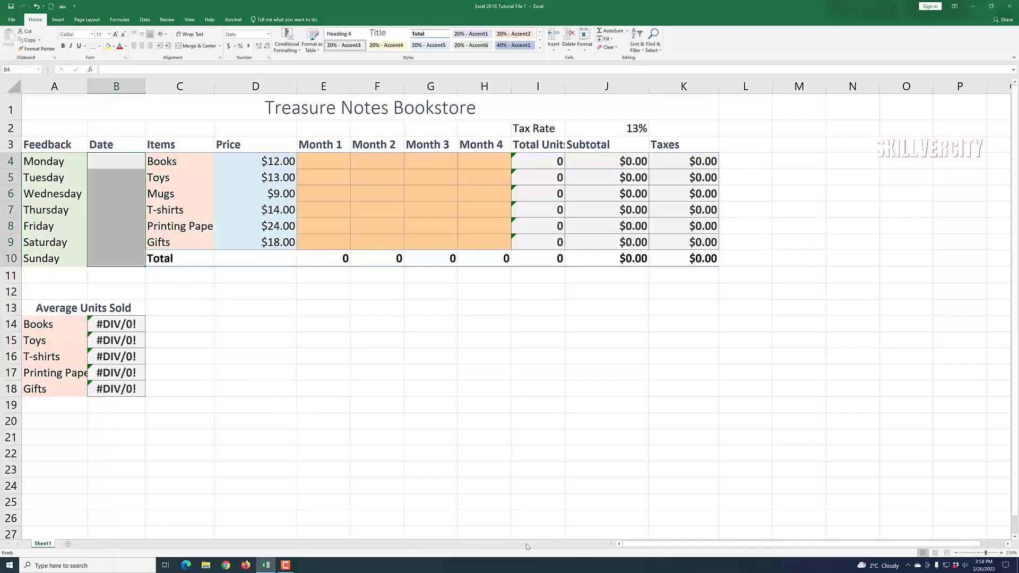
pyautogui.click(599, 452)
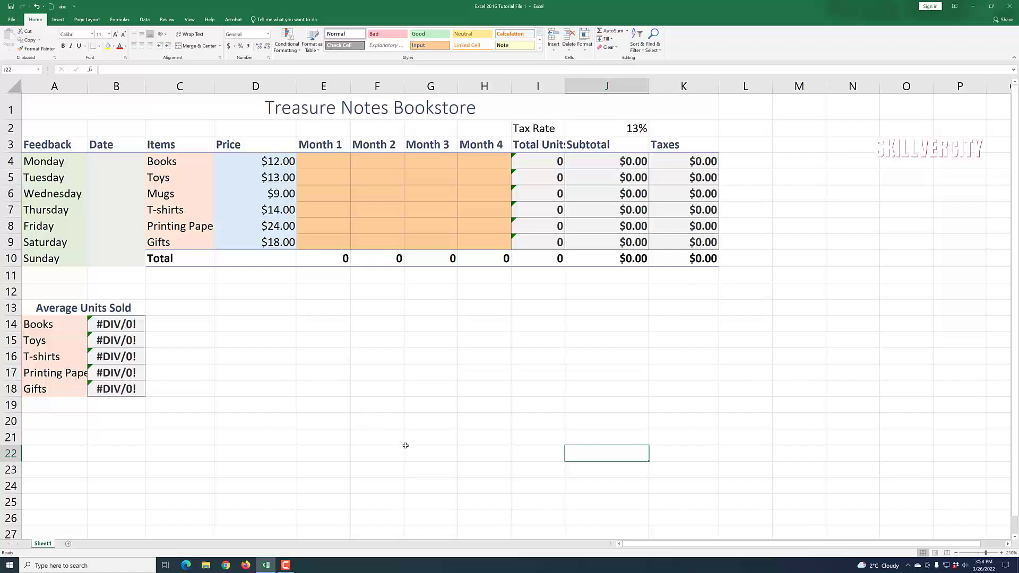
# Step: Start saving a copy of the workbook from the Excel 2016 Tutorial folder under the file name "Excel Treasure Notes Template"
pyautogui.click(11, 21)
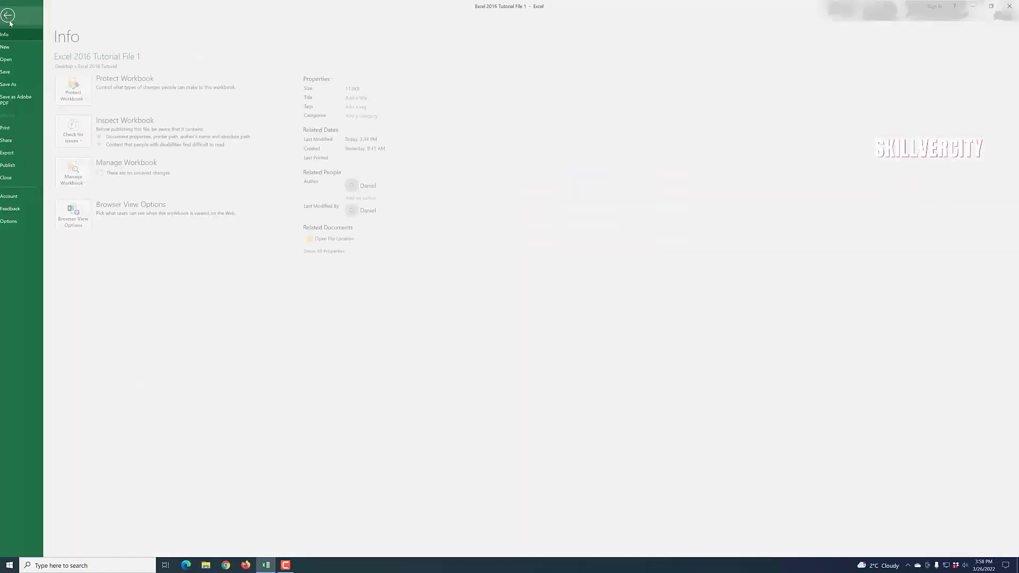
pyautogui.click(18, 86)
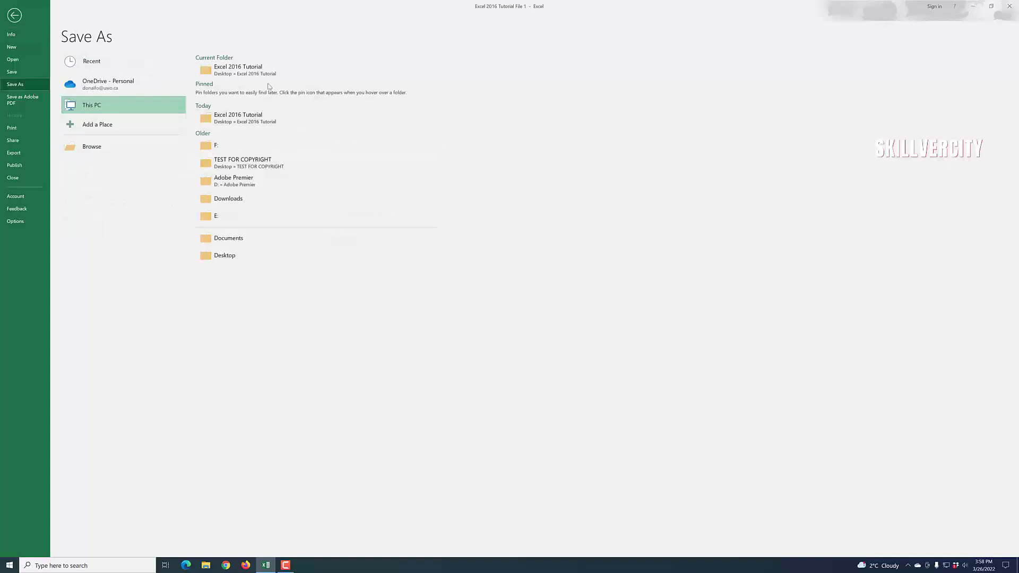
pyautogui.click(245, 76)
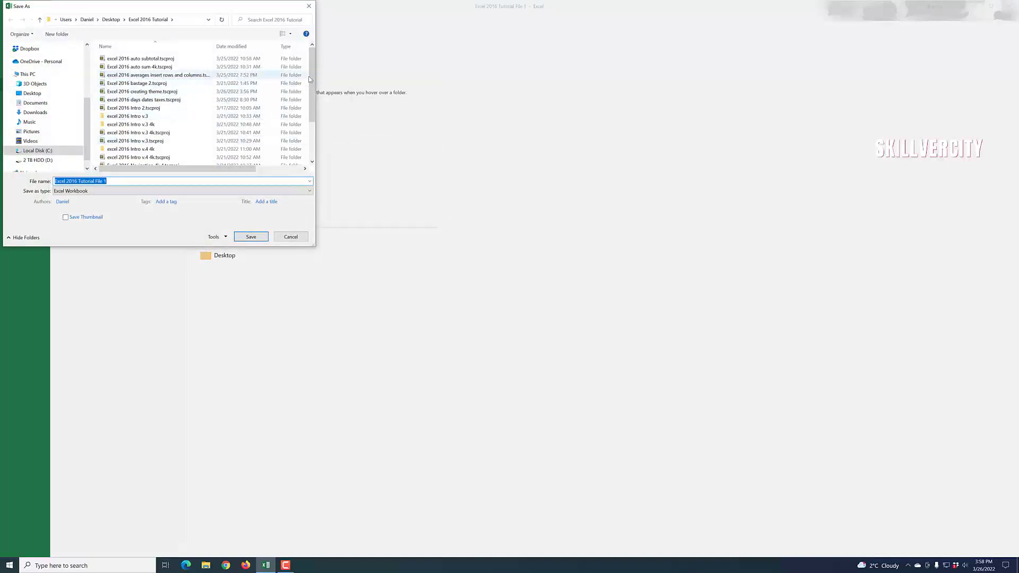
pyautogui.click(117, 181)
pyautogui.press('BackSpace')
pyautogui.press('BackSpace')
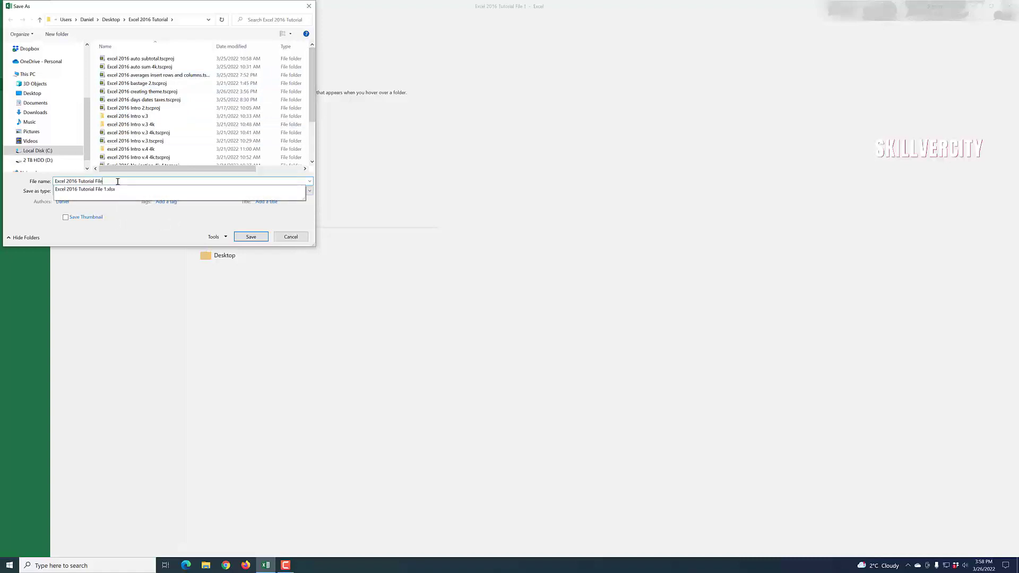
pyautogui.press('BackSpace')
pyautogui.press('BackSpace')
pyautogui.press('BackSpace')
pyautogui.press('BackSpace')
pyautogui.press('BackSpace')
pyautogui.press('BackSpace')
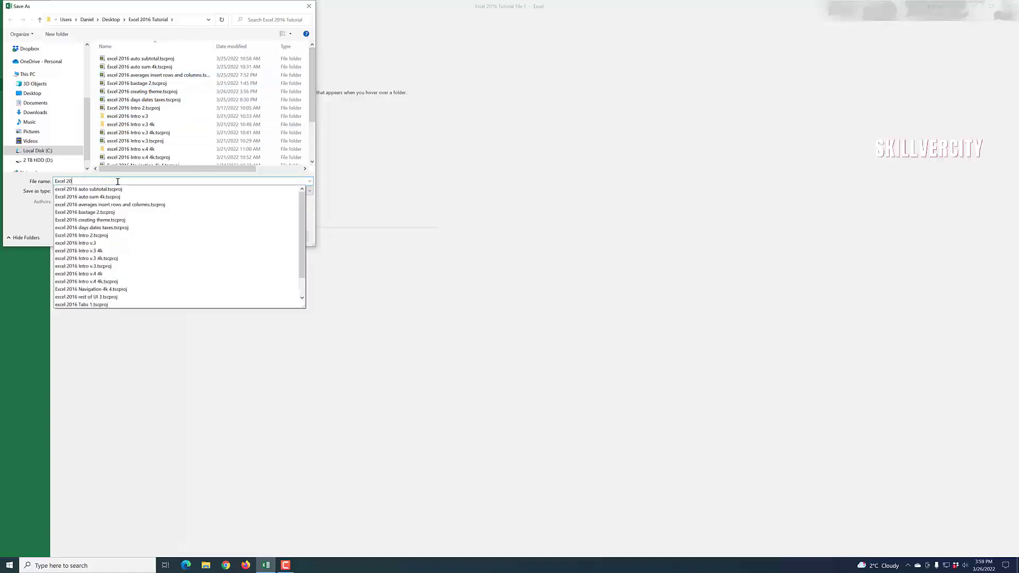
pyautogui.write('Treasure Notes Template')
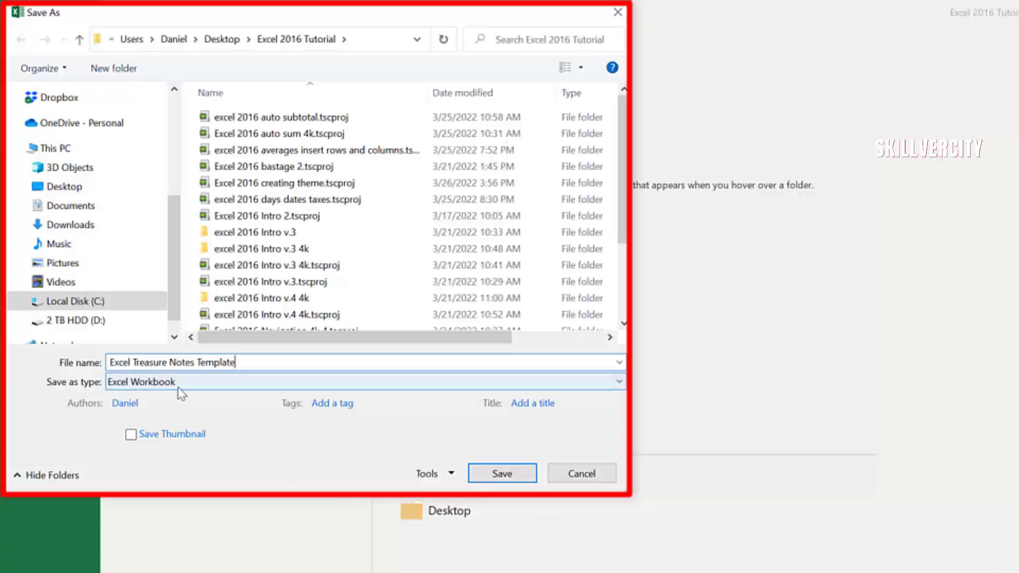
# Step: Set the file type to Excel Template and save it in the Custom Office Templates folder
pyautogui.click(619, 383)
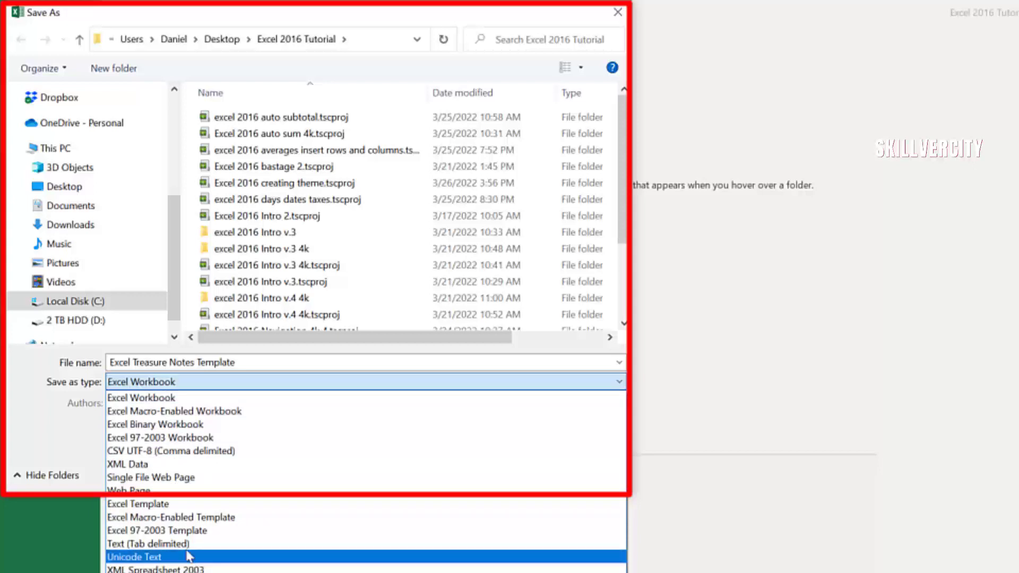
pyautogui.click(177, 511)
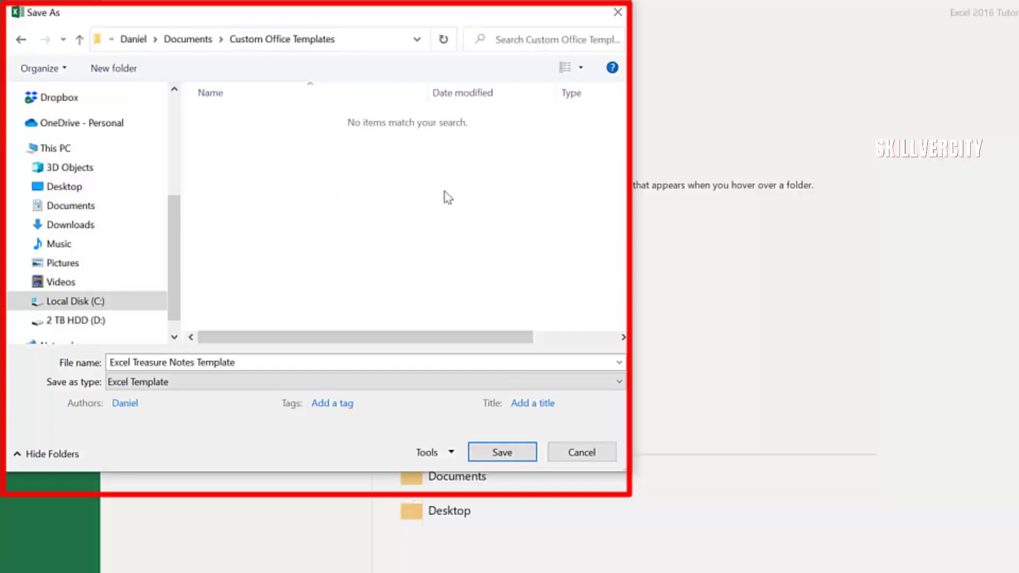
pyautogui.click(501, 454)
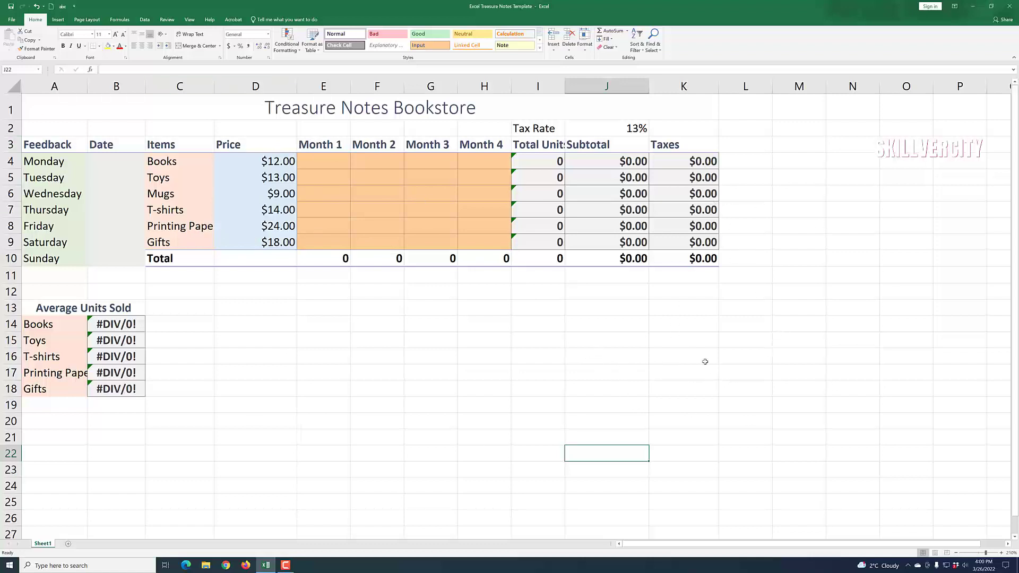
# Step: Close and relaunch Excel, and create a new workbook from the personal template Excel Treasure Notes Template
pyautogui.click(1011, 9)
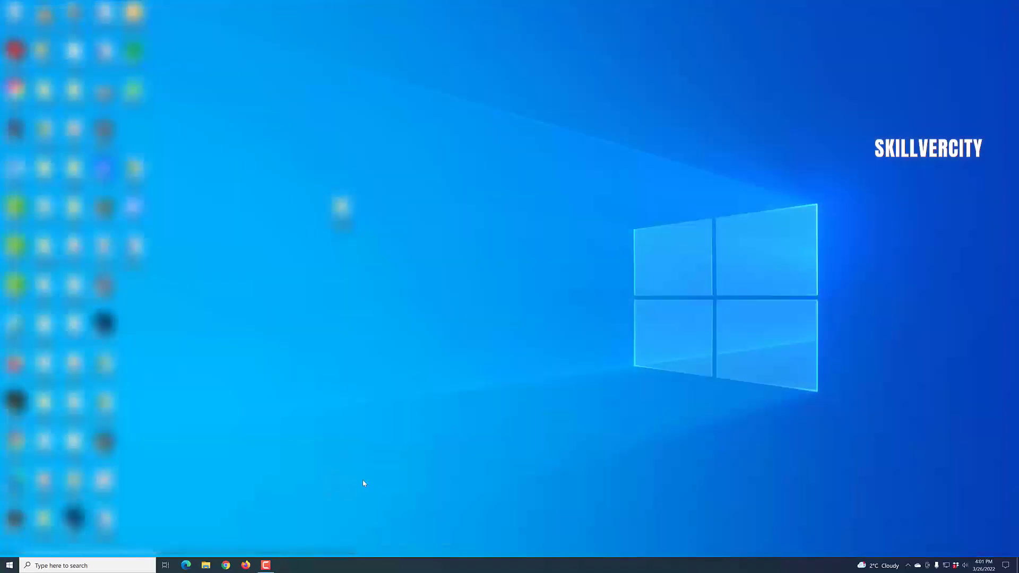
pyautogui.click(88, 567)
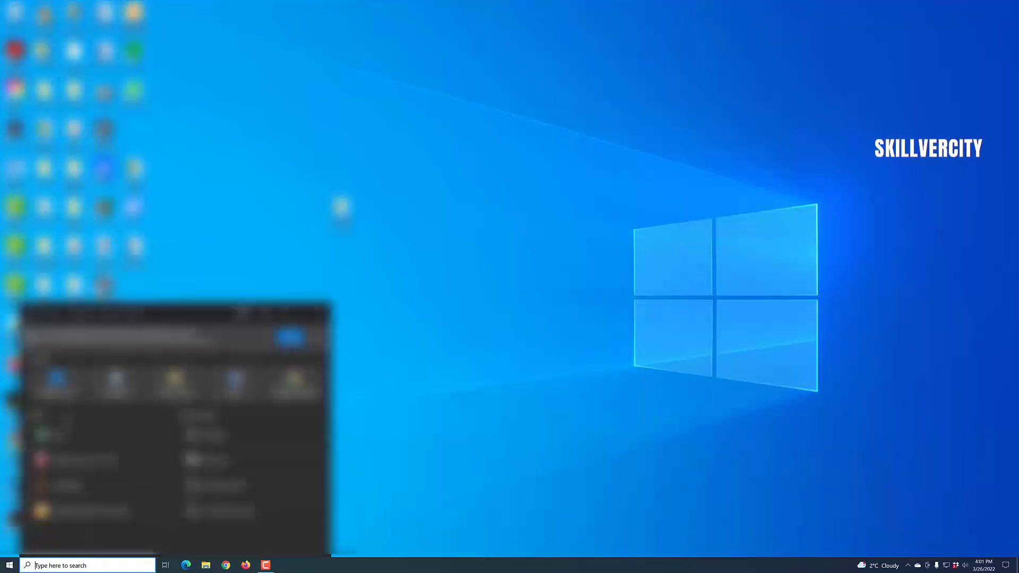
pyautogui.click(60, 429)
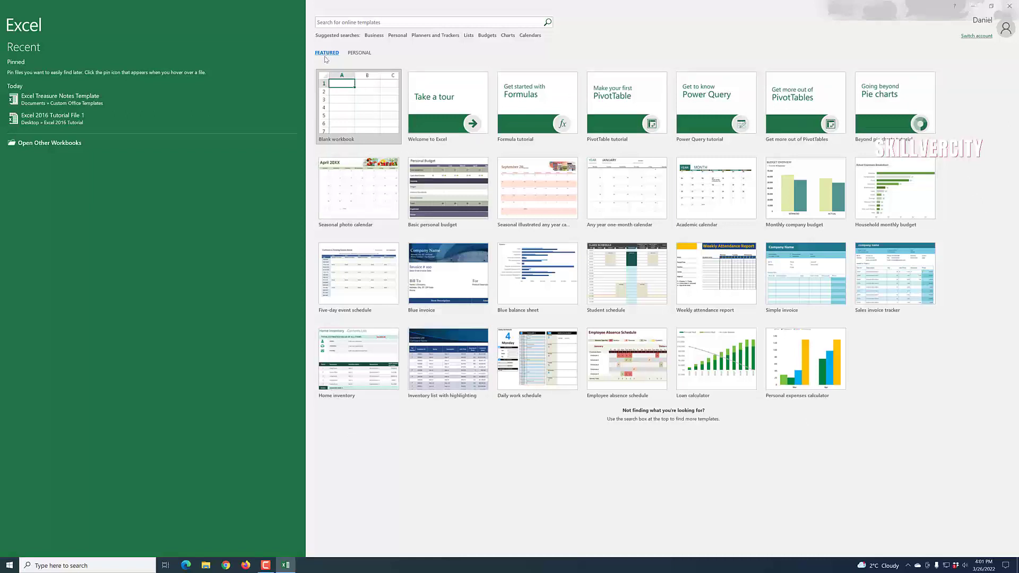
pyautogui.click(361, 54)
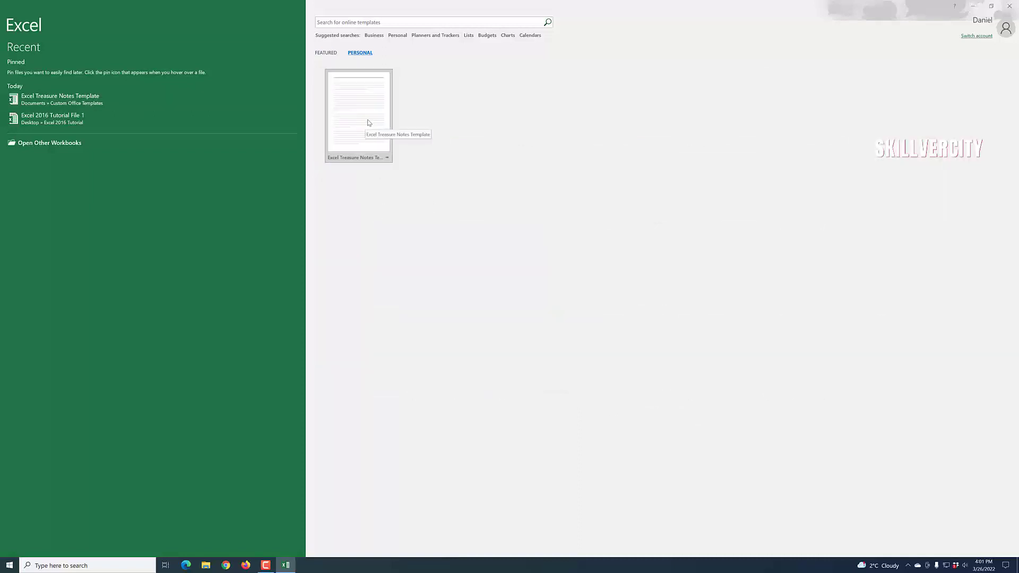
pyautogui.click(369, 123)
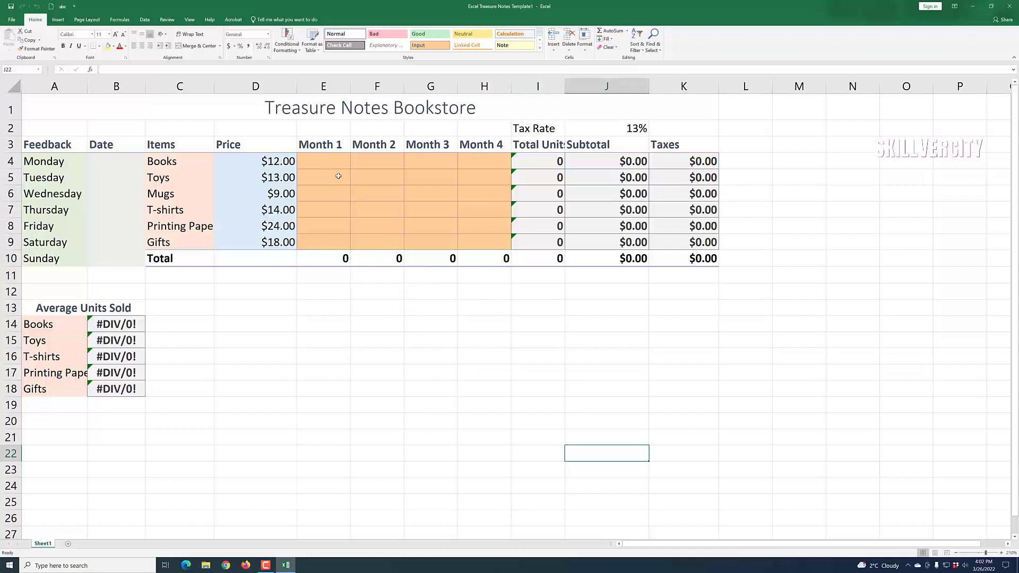
# Step: Enter the Books units sold as 336 for Month 1 and 554 for Month 2
pyautogui.click(402, 231)
pyautogui.click(334, 160)
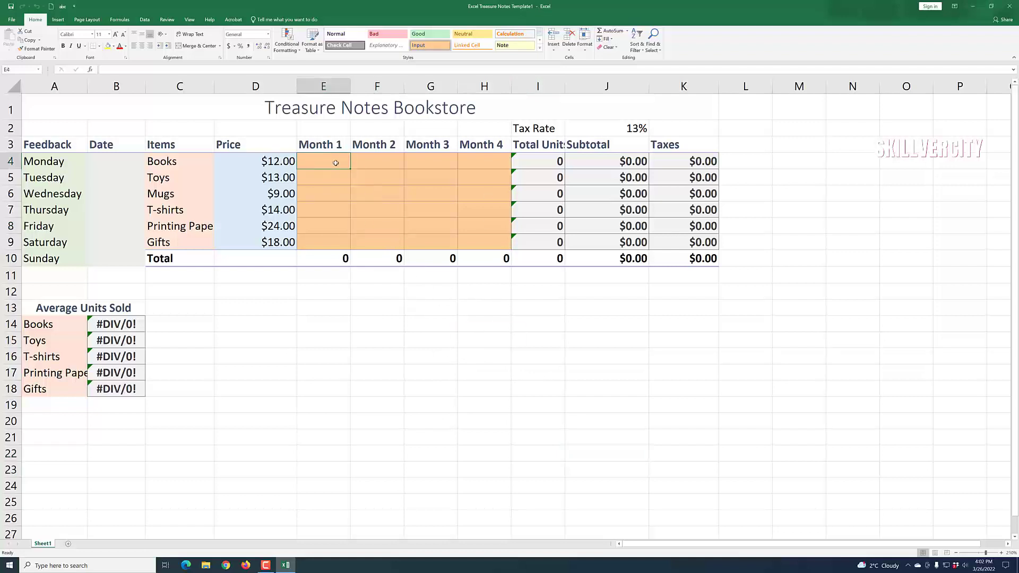
pyautogui.write('336')
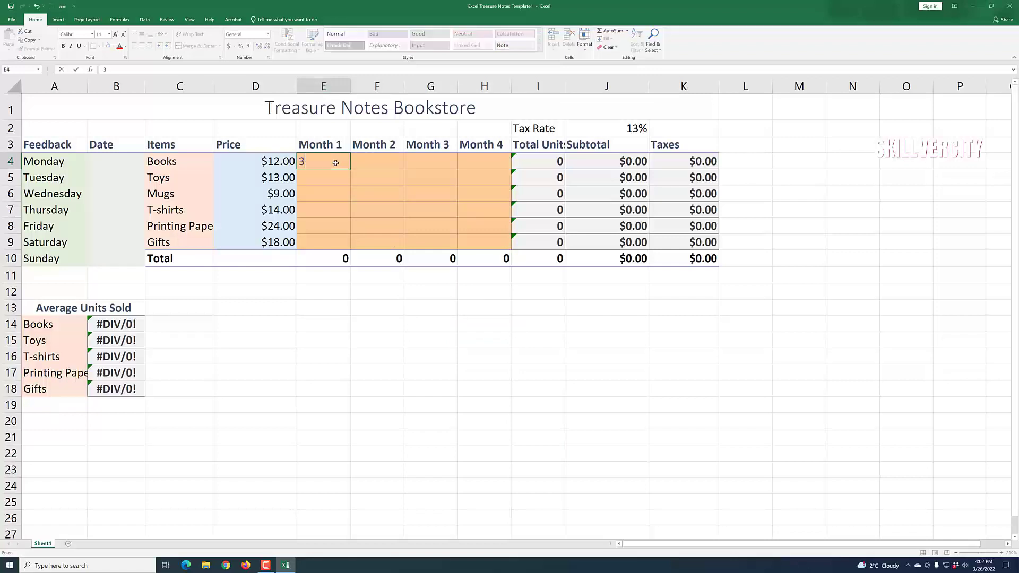
pyautogui.click(367, 171)
pyautogui.click(364, 165)
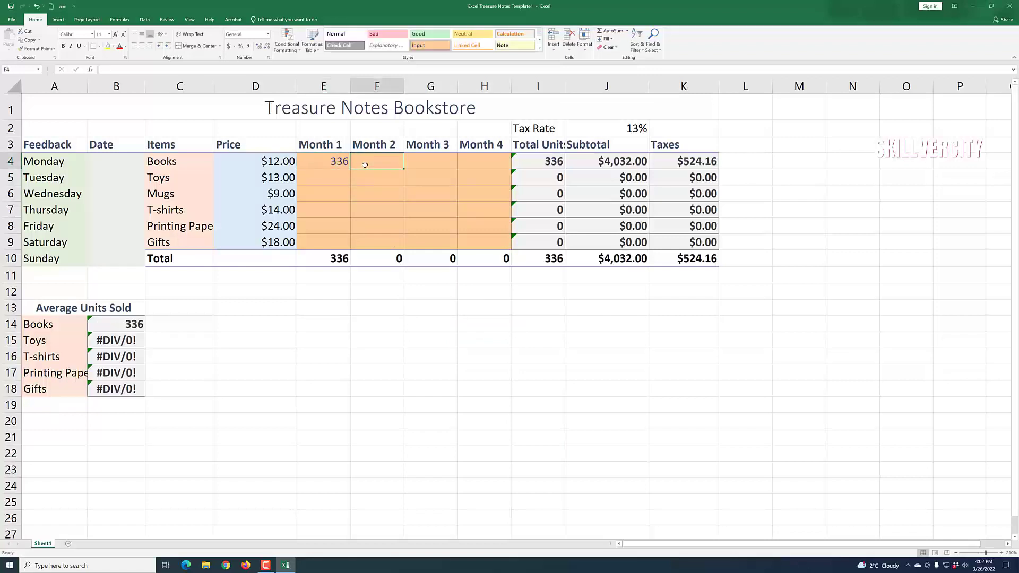
pyautogui.write('5547')
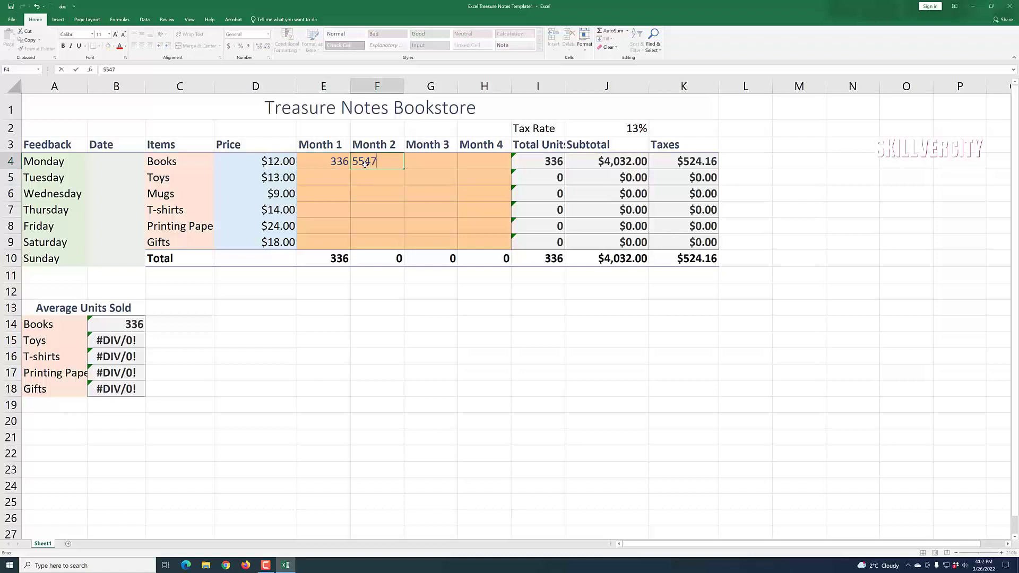
pyautogui.press('BackSpace')
pyautogui.click(405, 186)
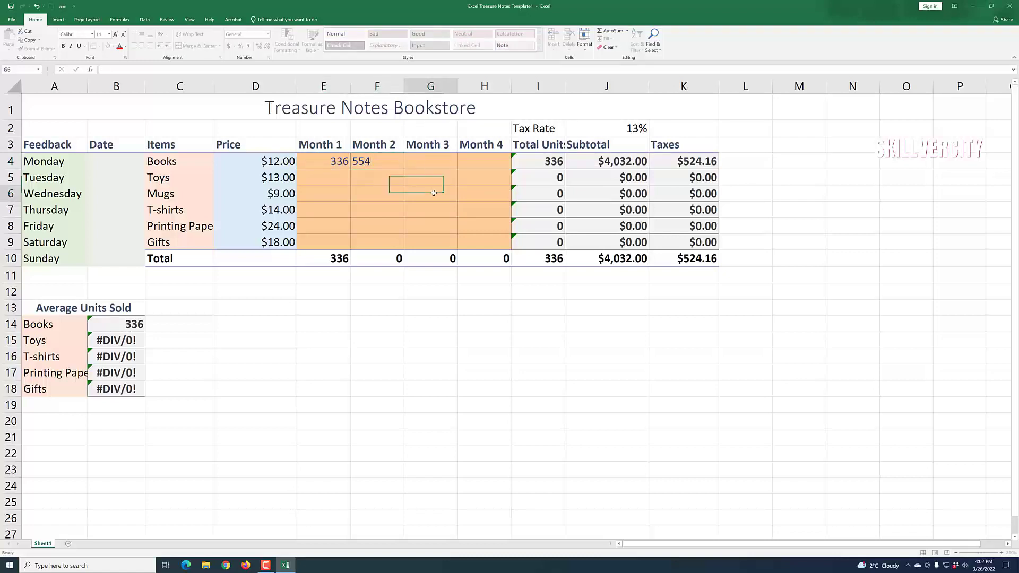
# Step: Enter the Books units sold as 521 for Month 3 and 568 for Month 4
pyautogui.click(433, 162)
pyautogui.write('521')
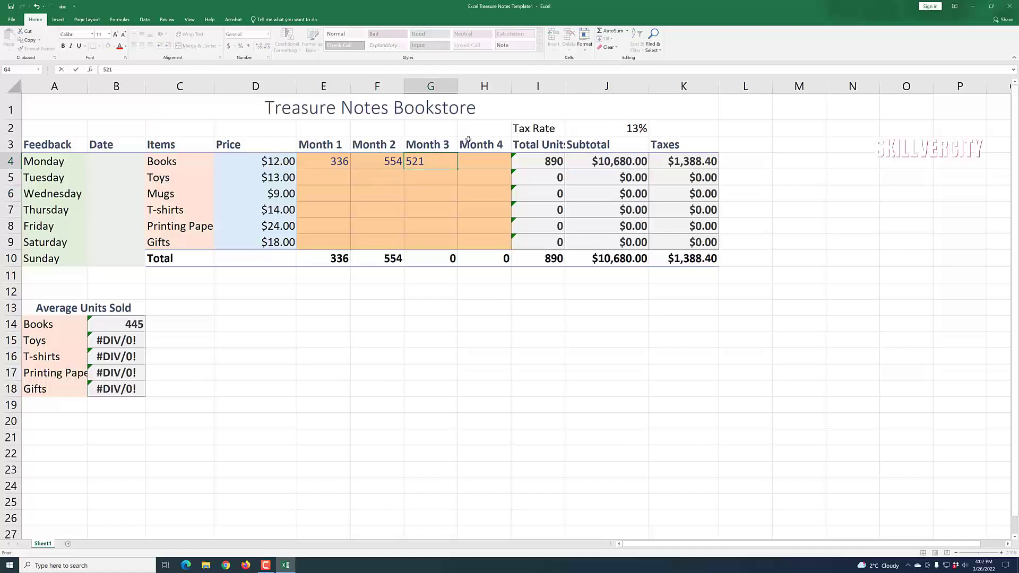
pyautogui.click(461, 194)
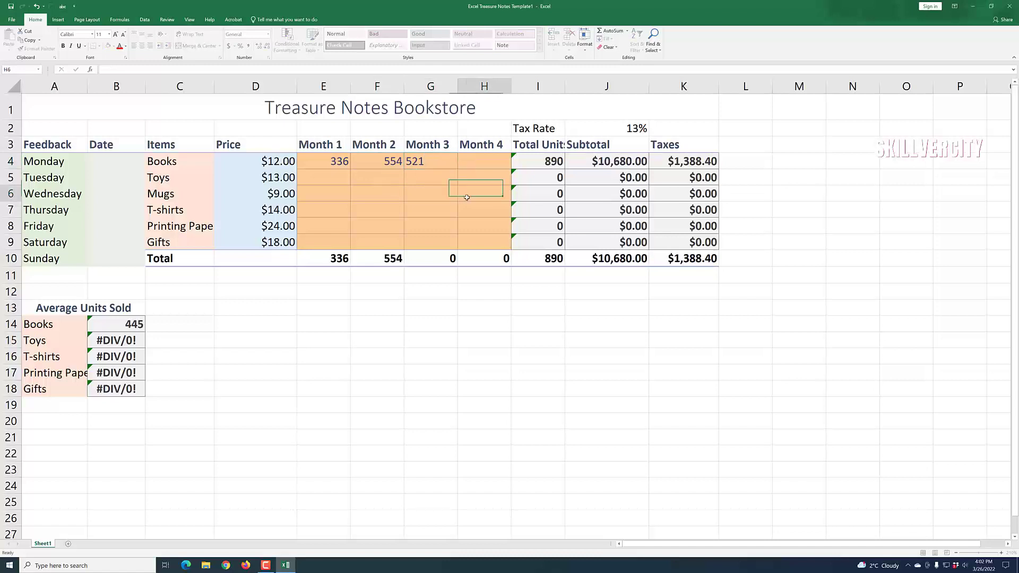
pyautogui.click(484, 164)
pyautogui.write('568')
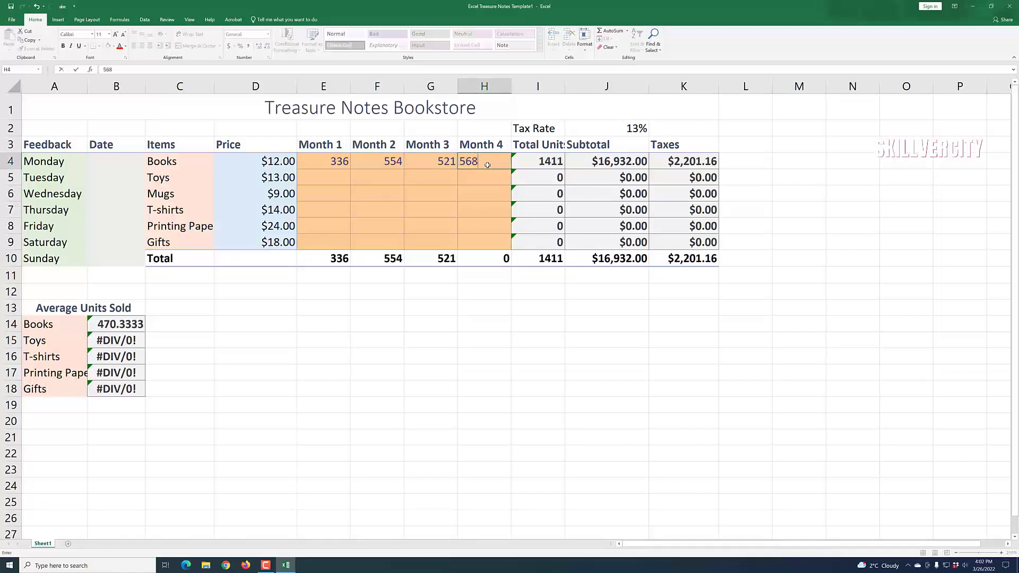
pyautogui.click(475, 196)
pyautogui.click(269, 566)
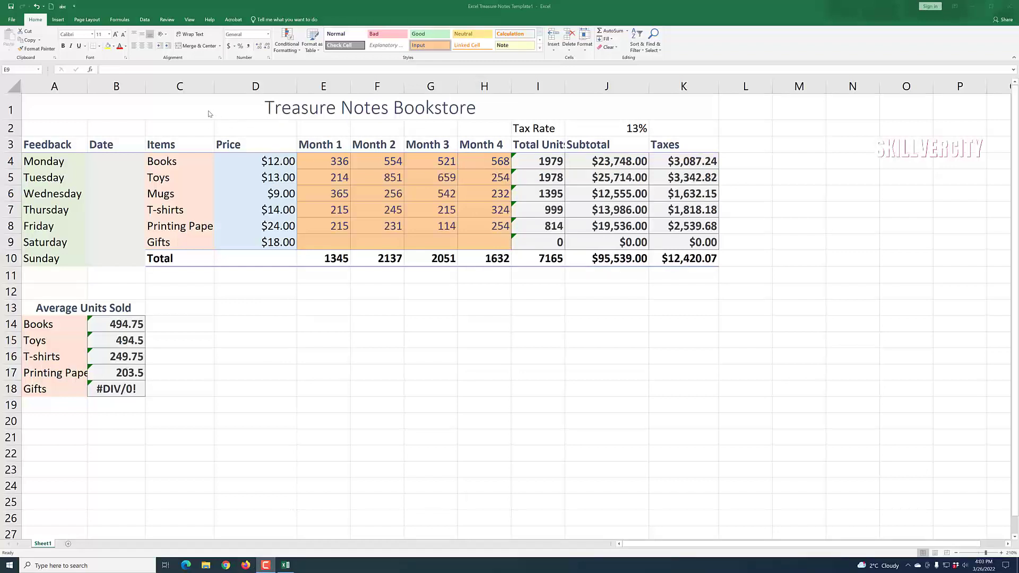
# Step: Enter the Gifts units sold as 215, 215, 325 and 321 for Month 1 through Month 4
pyautogui.click(336, 240)
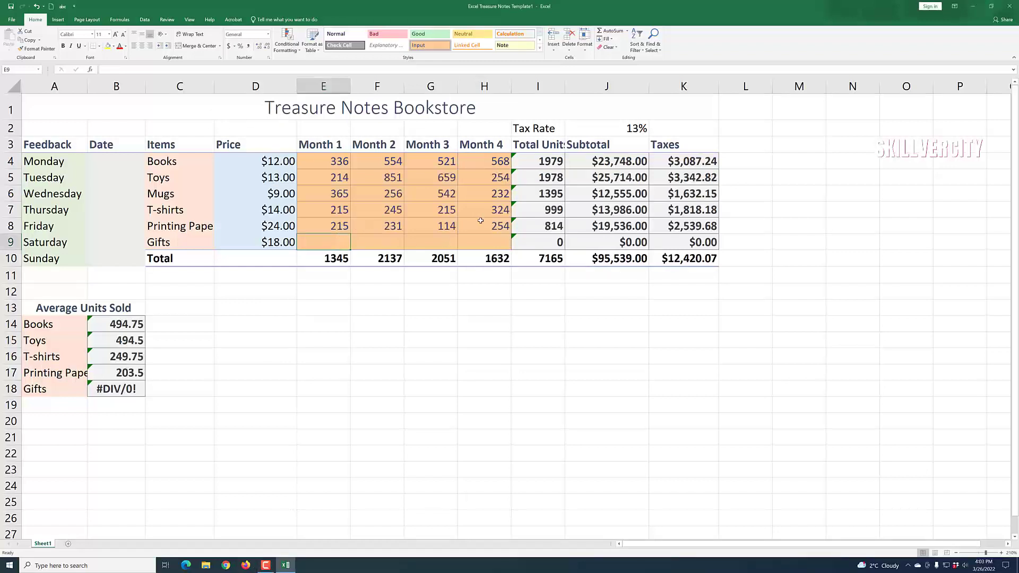
pyautogui.write('2154')
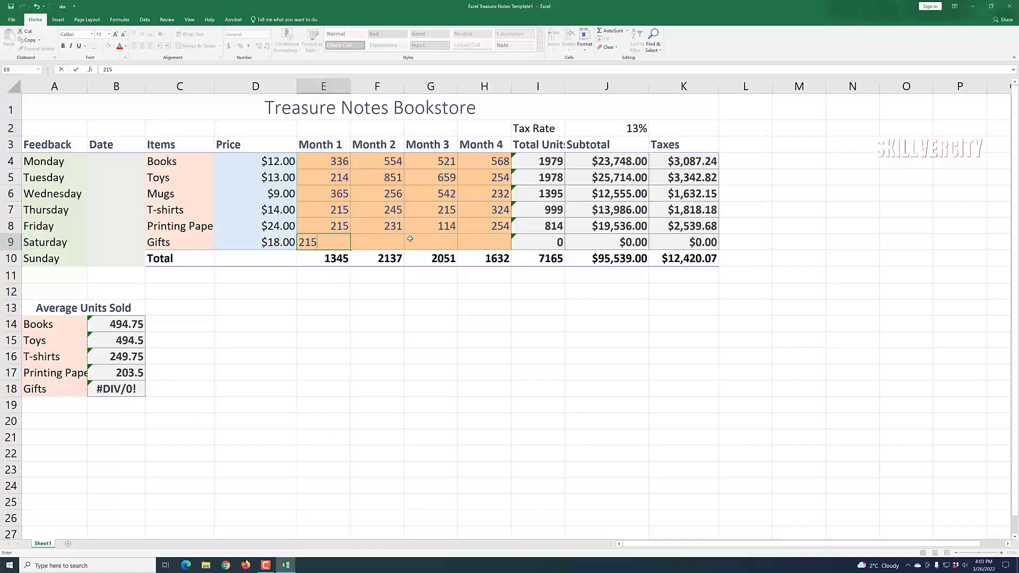
pyautogui.press('Tab')
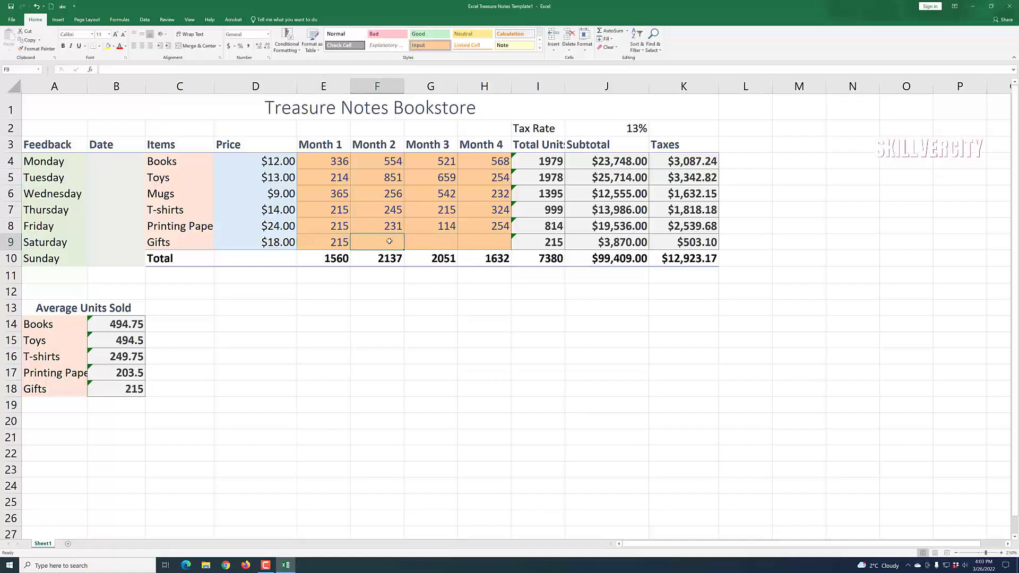
pyautogui.write('215')
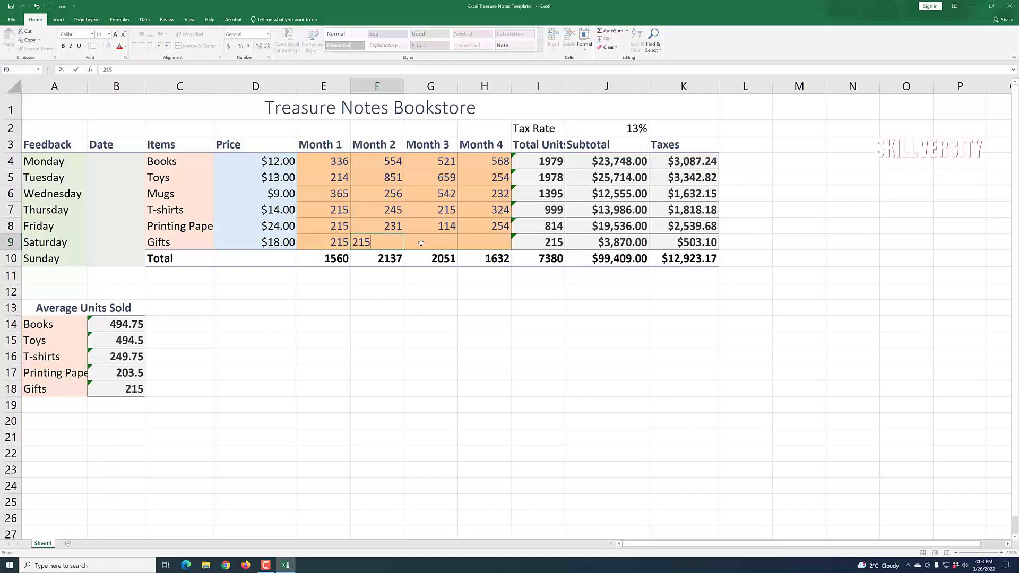
pyautogui.press('Tab')
pyautogui.write('325')
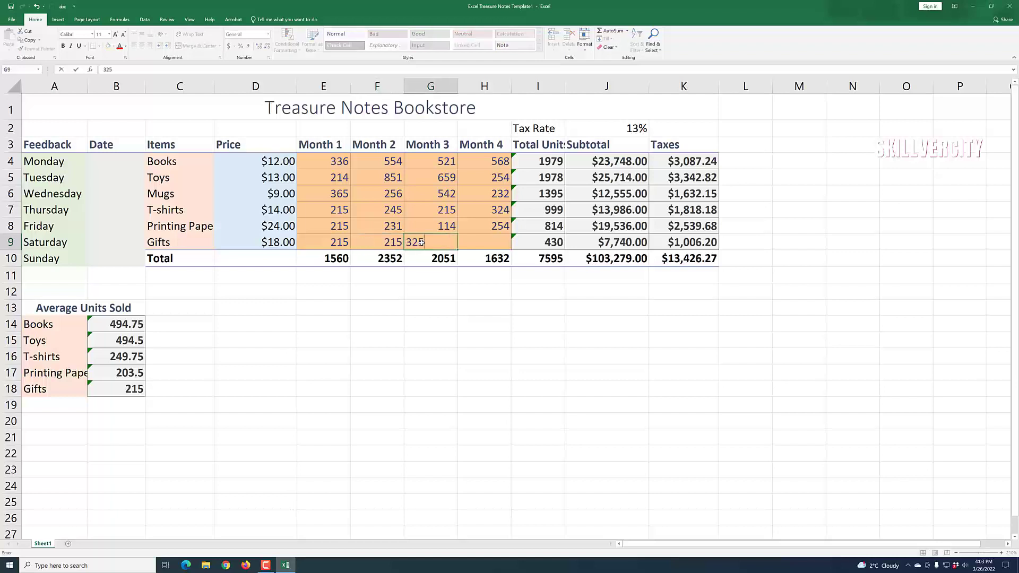
pyautogui.press('Tab')
pyautogui.write('321')
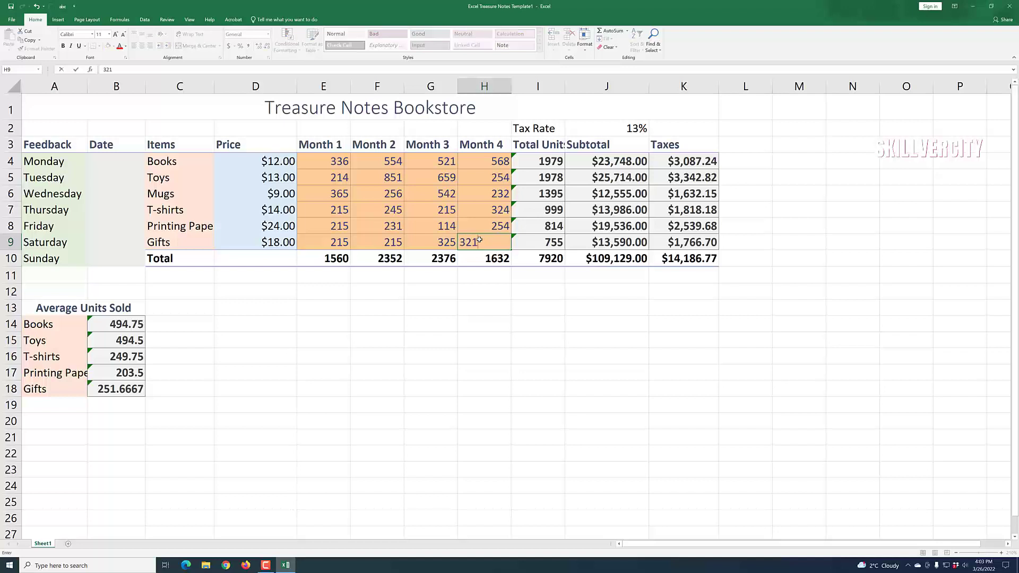
pyautogui.click(470, 214)
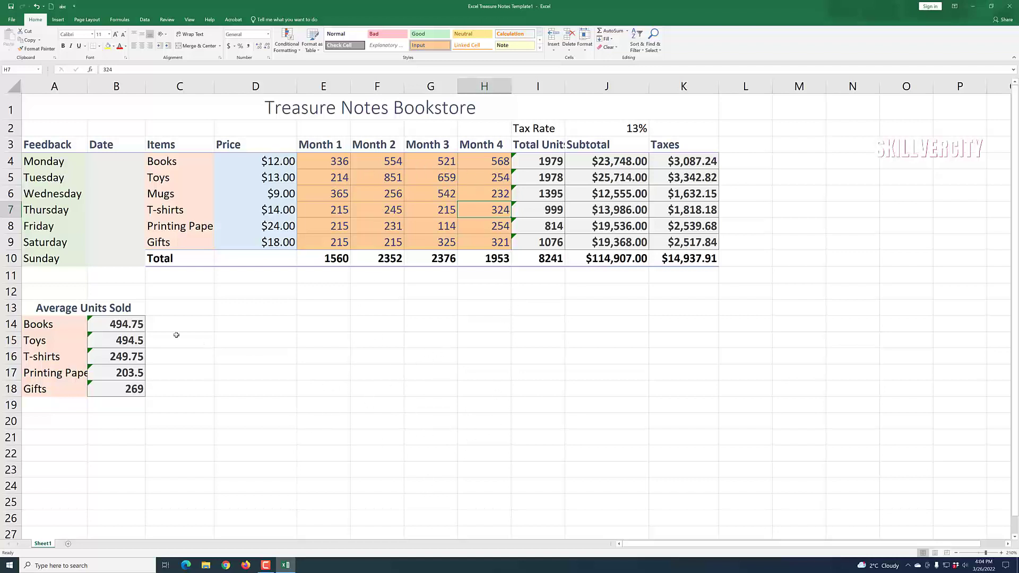
# Step: Enter 10-22-2022 as the date for Monday in the Date column
pyautogui.click(110, 162)
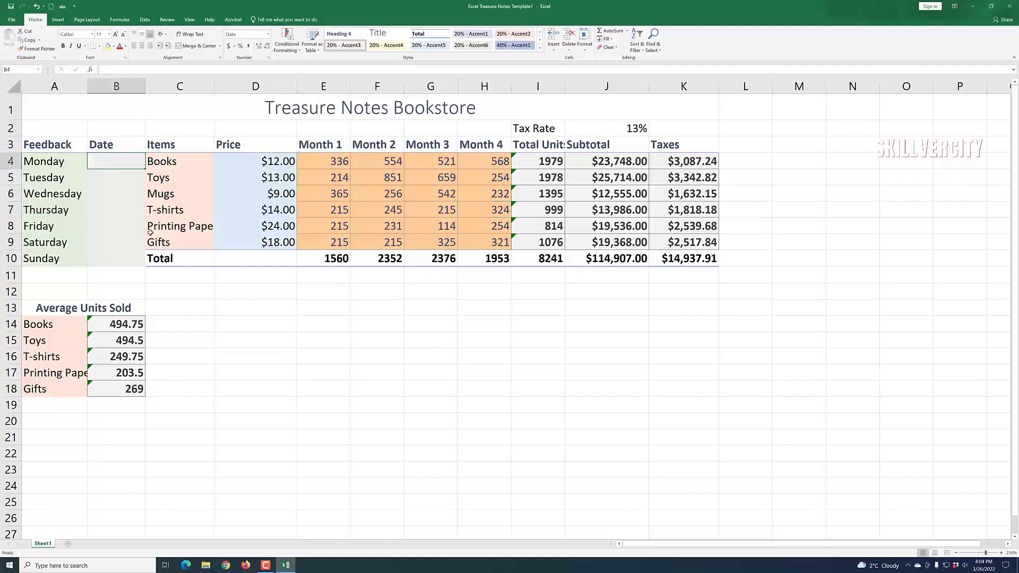
pyautogui.write('10')
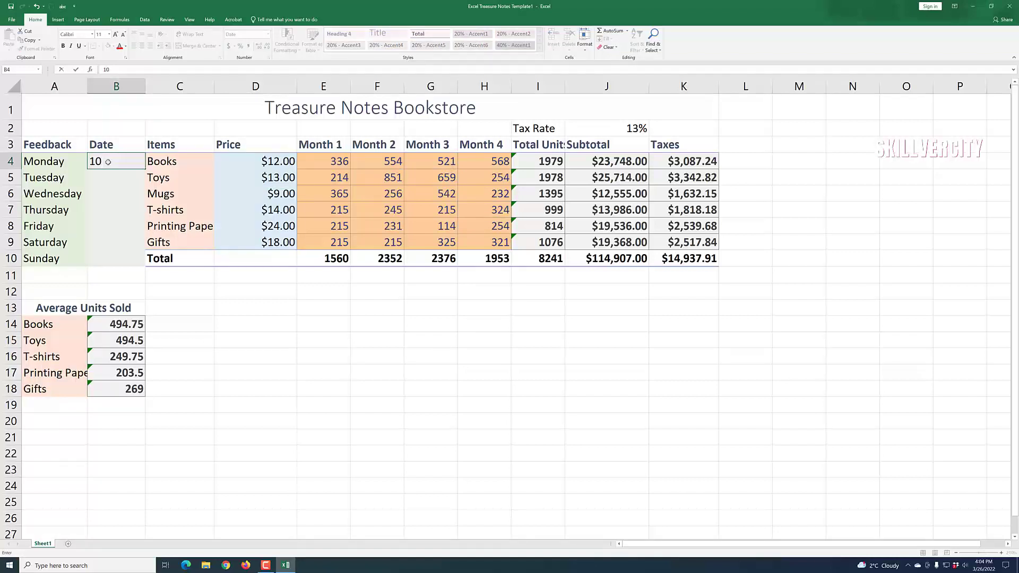
pyautogui.write('-22-2022')
pyautogui.click(278, 327)
pyautogui.click(117, 174)
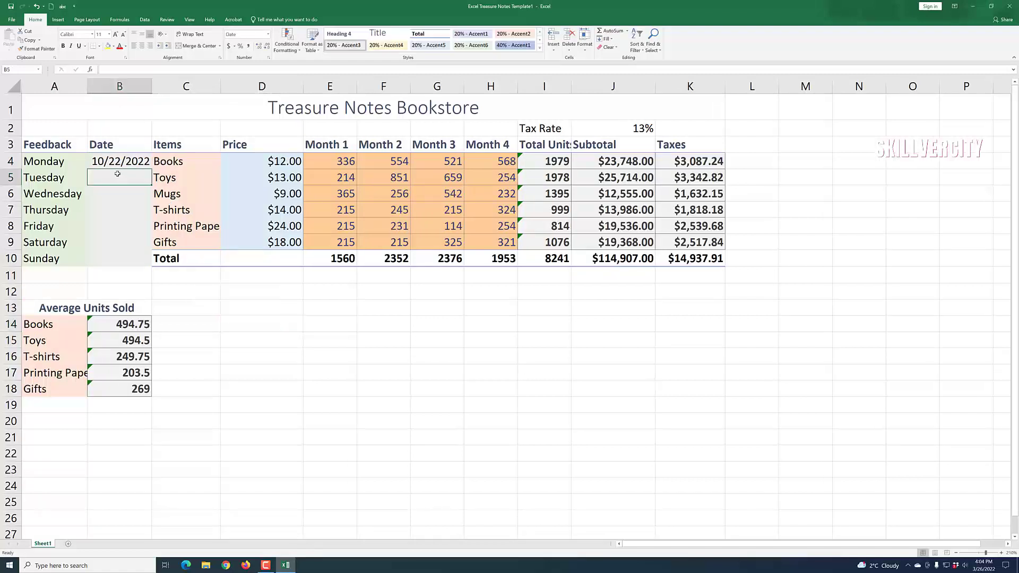
# Step: Fill the Date column from Monday's date down through Sunday as a series of consecutive days
pyautogui.click(114, 160)
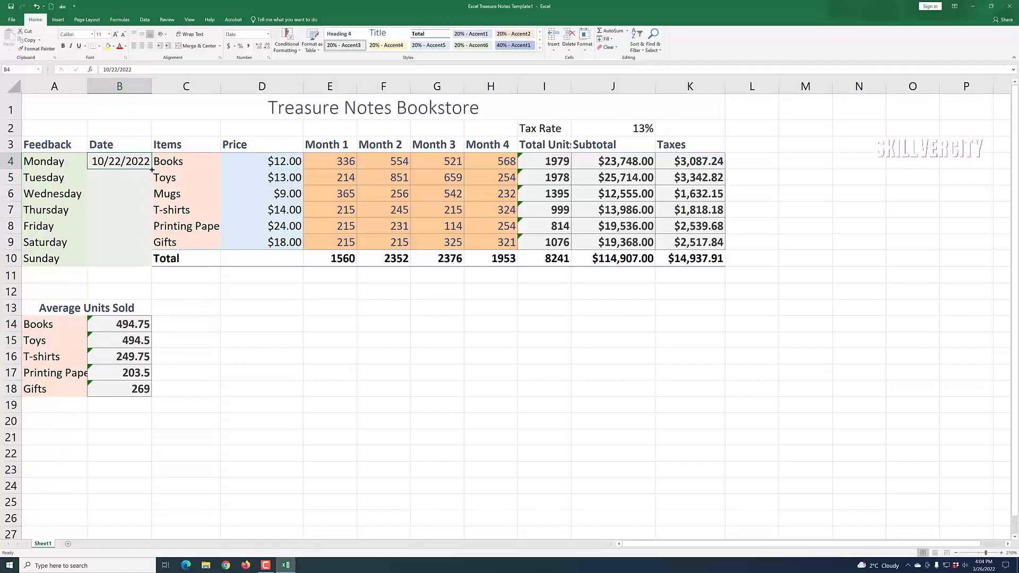
pyautogui.moveTo(152, 170); pyautogui.dragTo(137, 265)
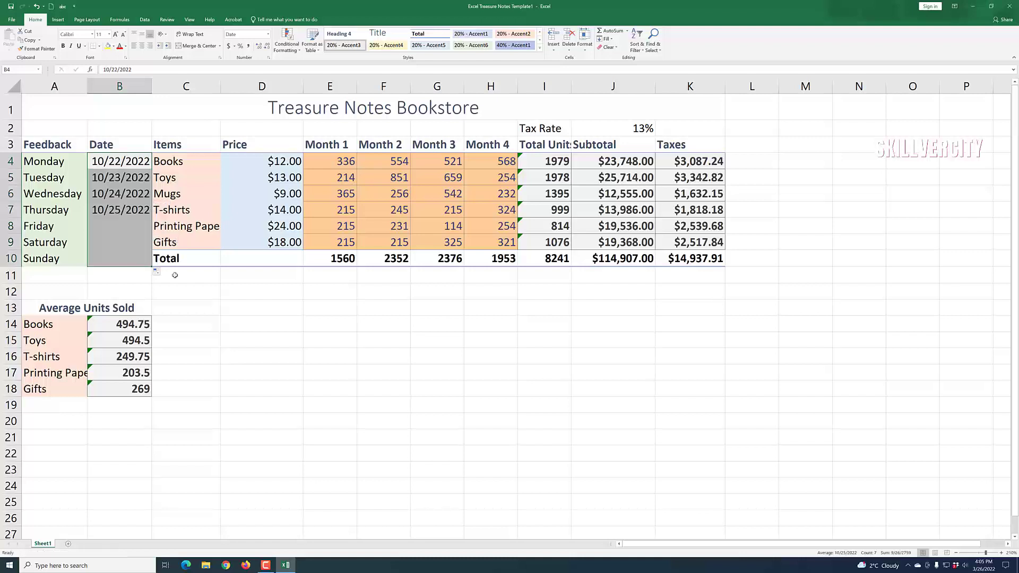
pyautogui.click(503, 392)
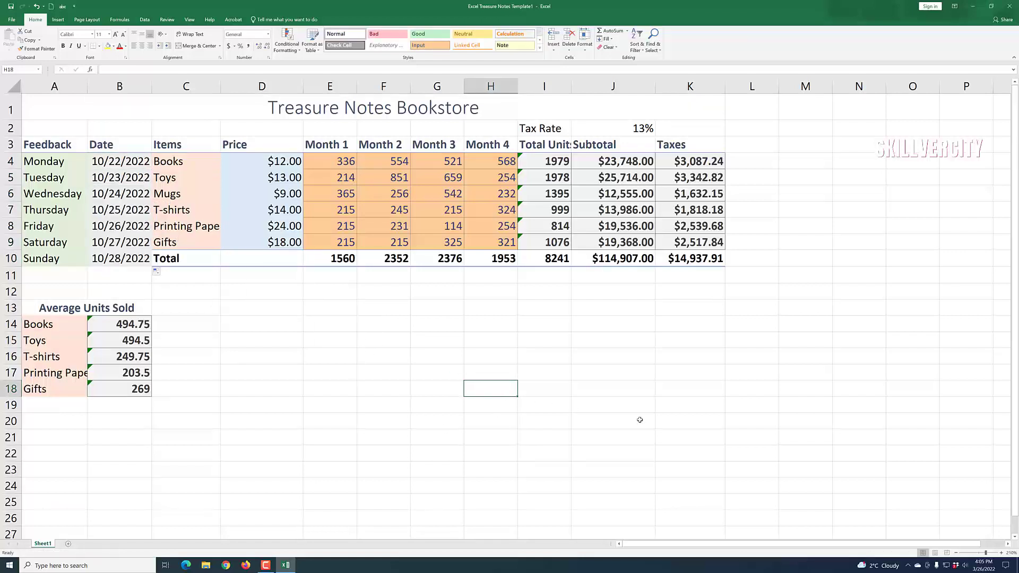